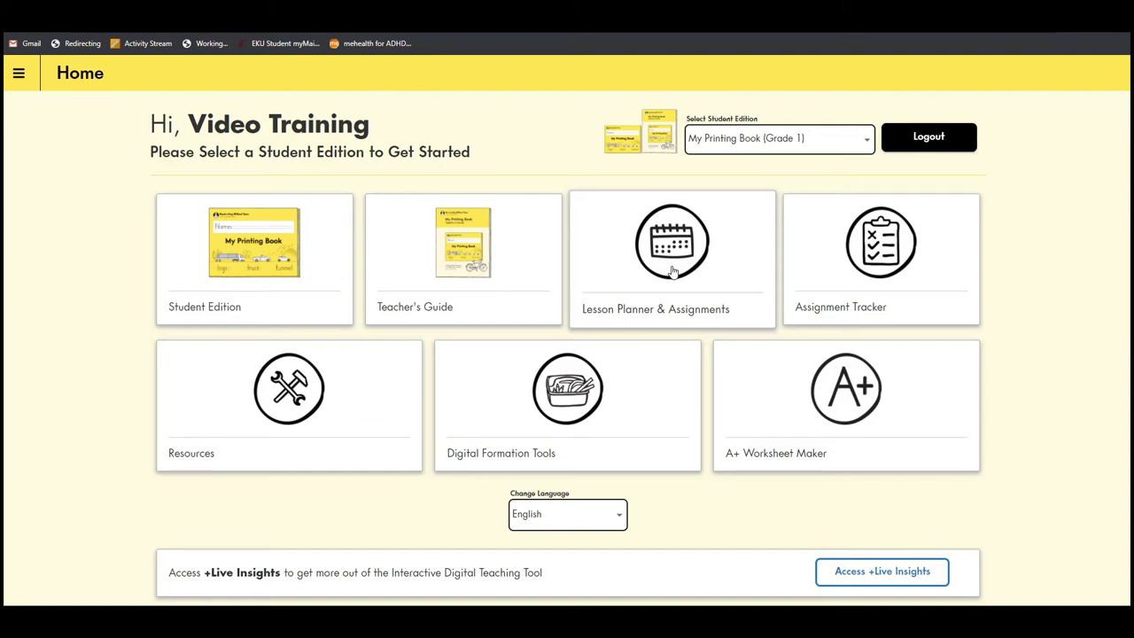
Open the lesson planner and examine the bump, swap and combine options for moving Monday's Capital Review lesson to 10/06/2020, then cancel the move
left_click(672, 272)
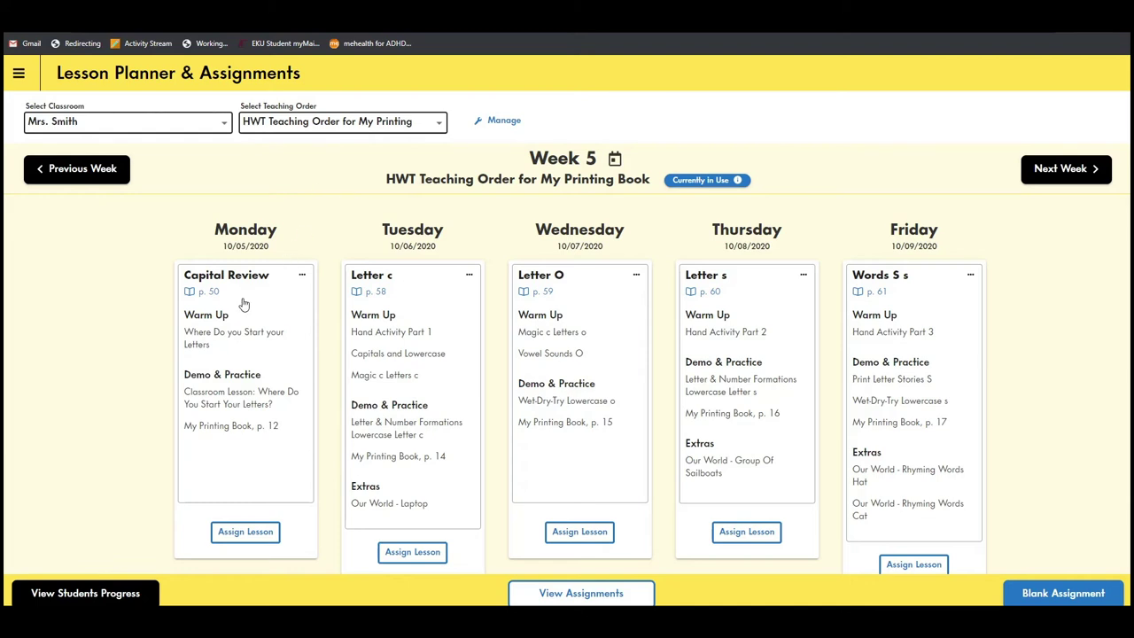
left_click_drag(245, 304, 418, 311)
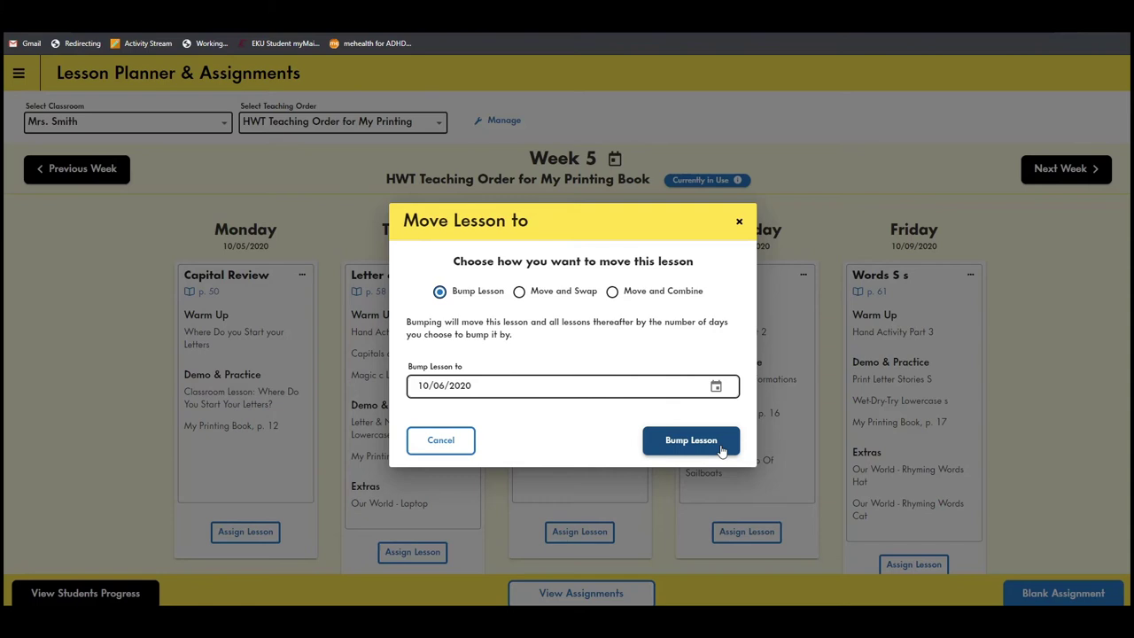
left_click(520, 293)
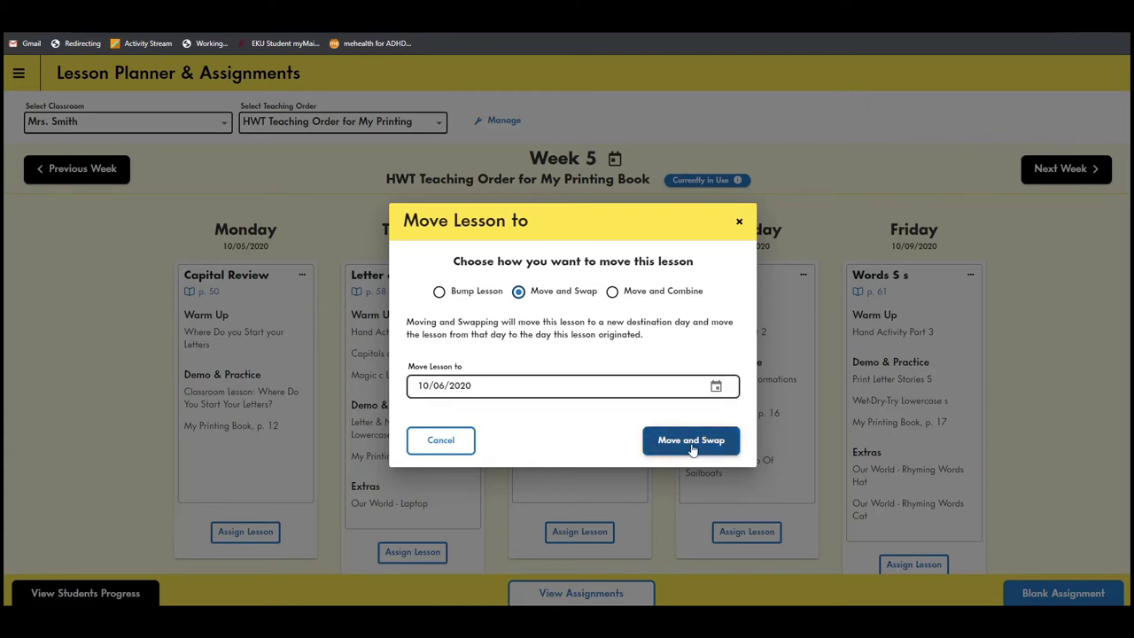
left_click(611, 295)
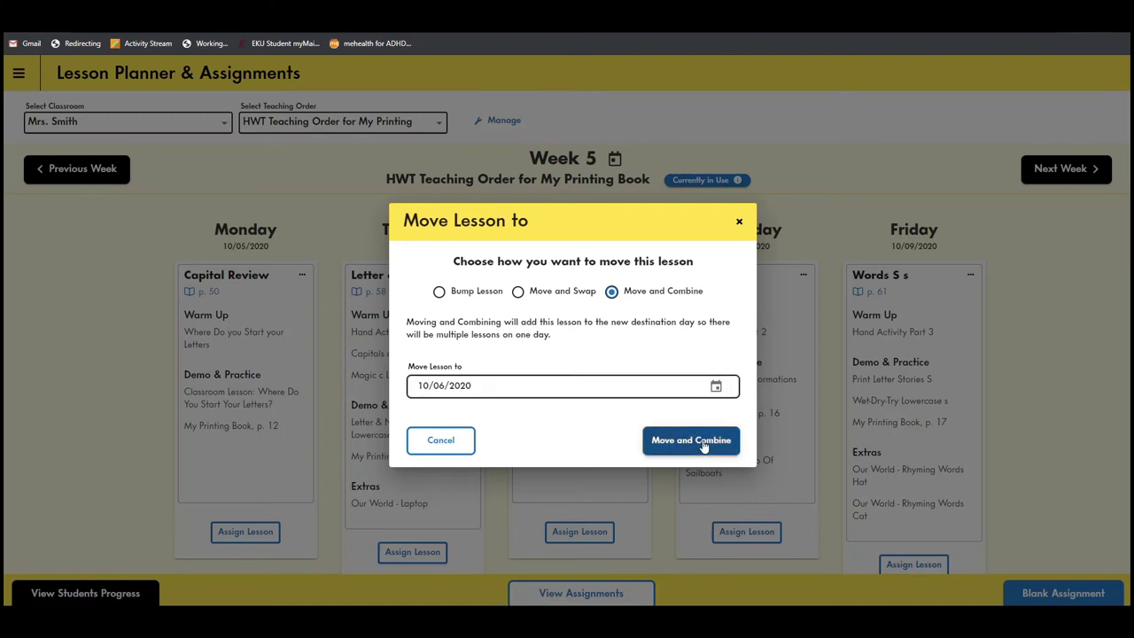
left_click(442, 441)
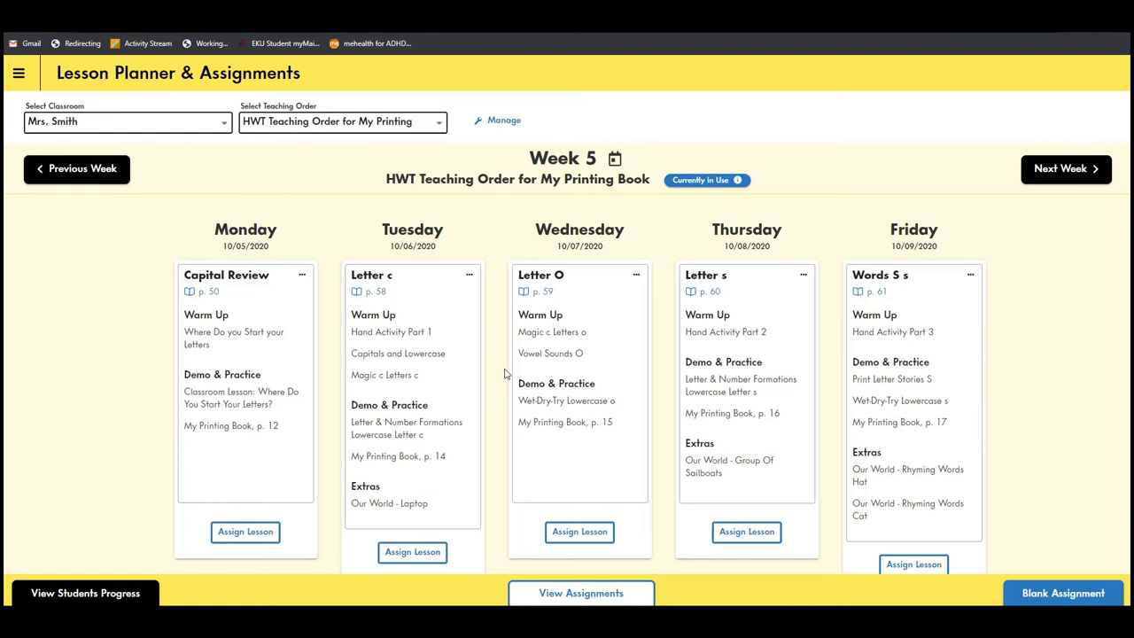
Start assigning Tuesday's Letter c lesson and set the assignment due date to 10/09/2020
left_click(427, 553)
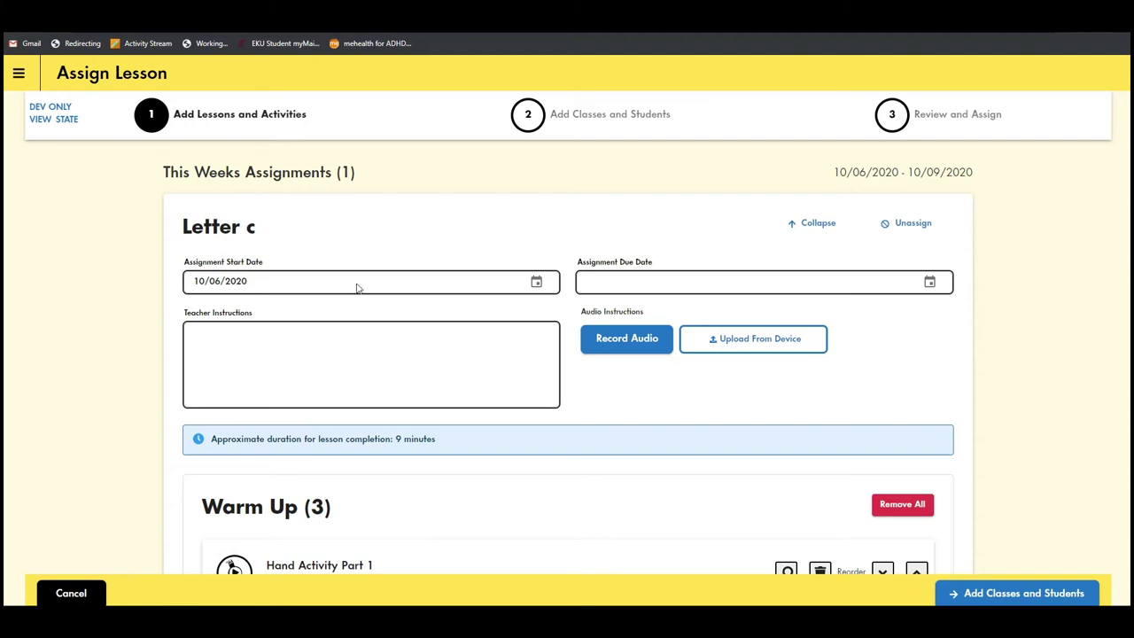
left_click(409, 343)
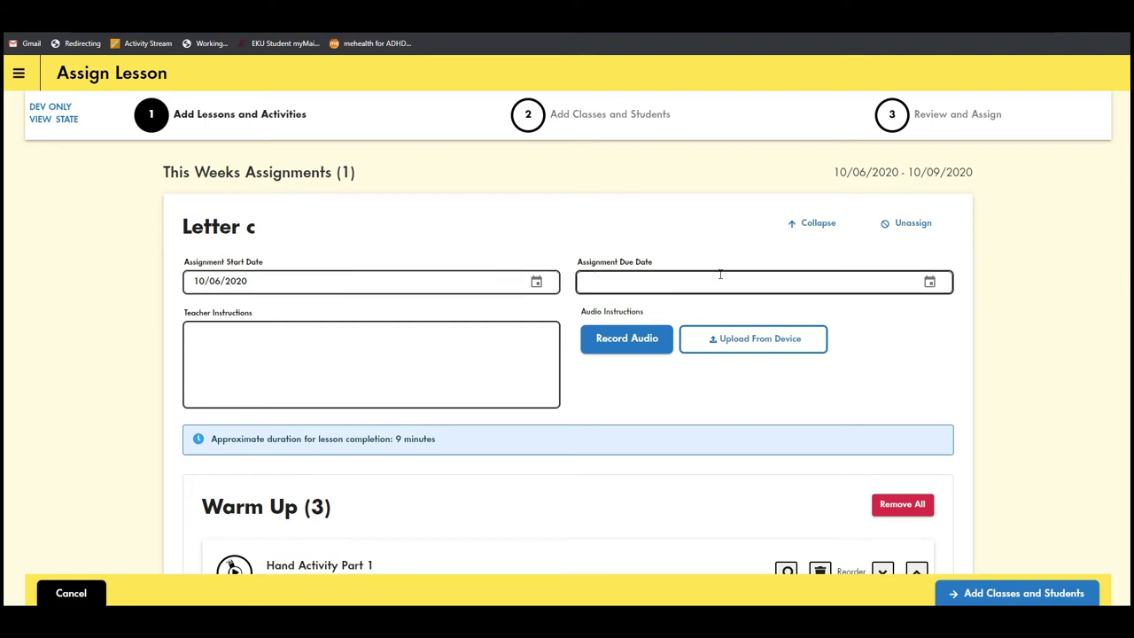
left_click(931, 283)
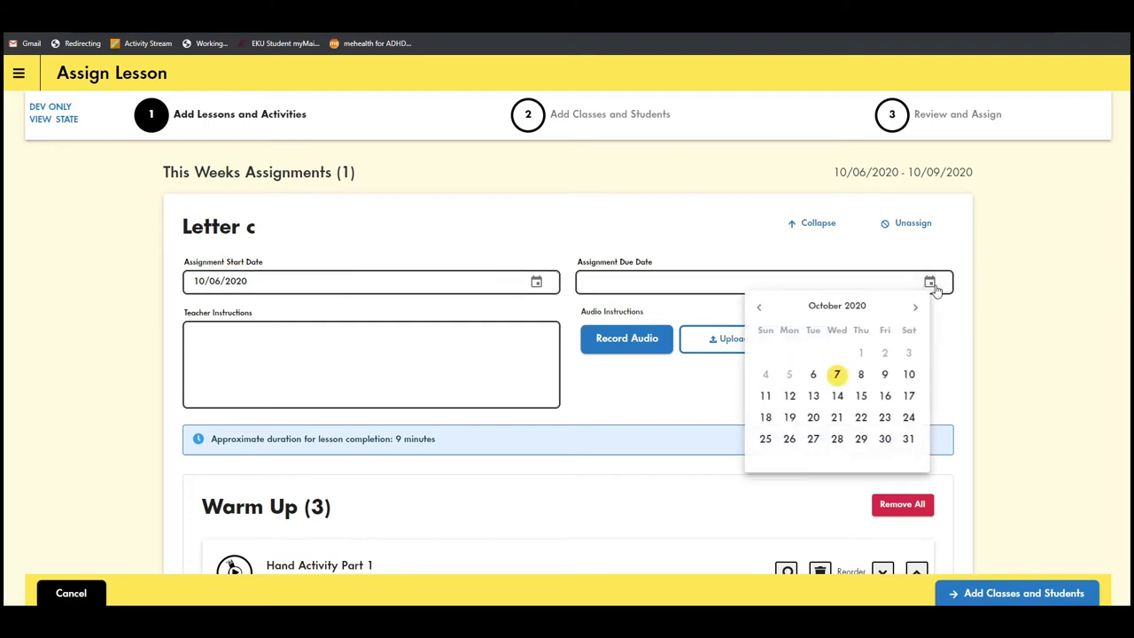
left_click(885, 374)
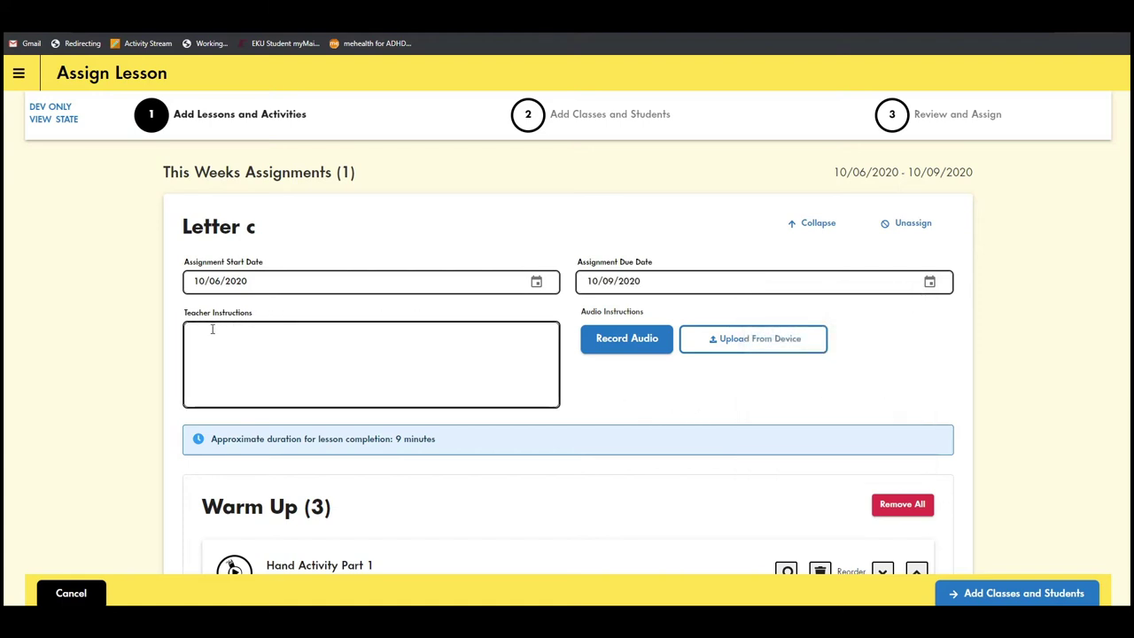
left_click(256, 351)
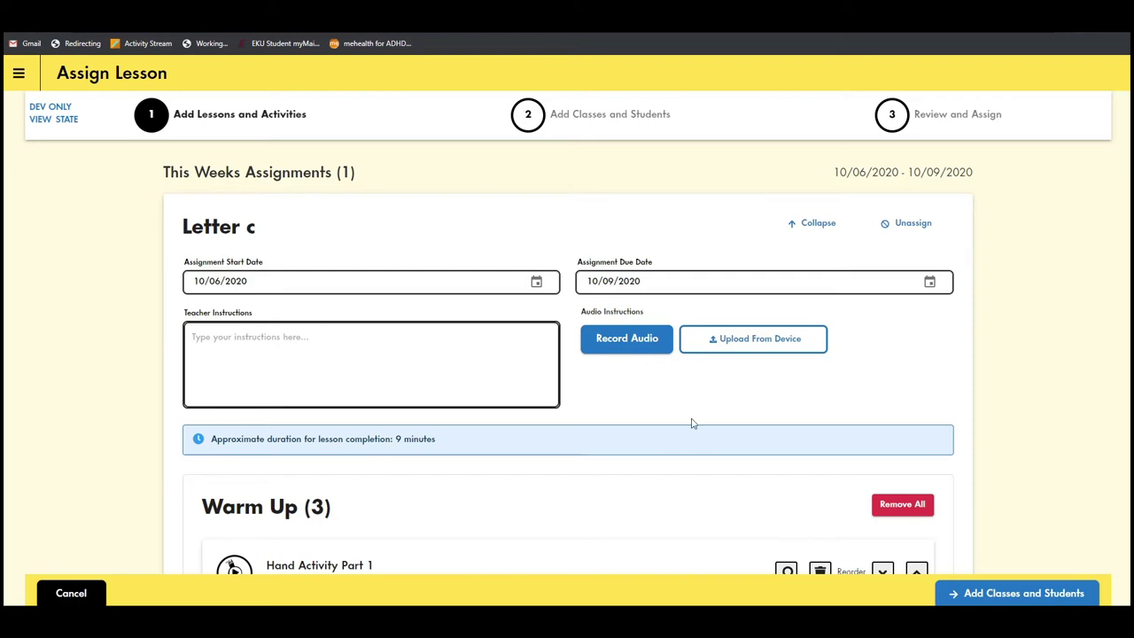
left_click(648, 344)
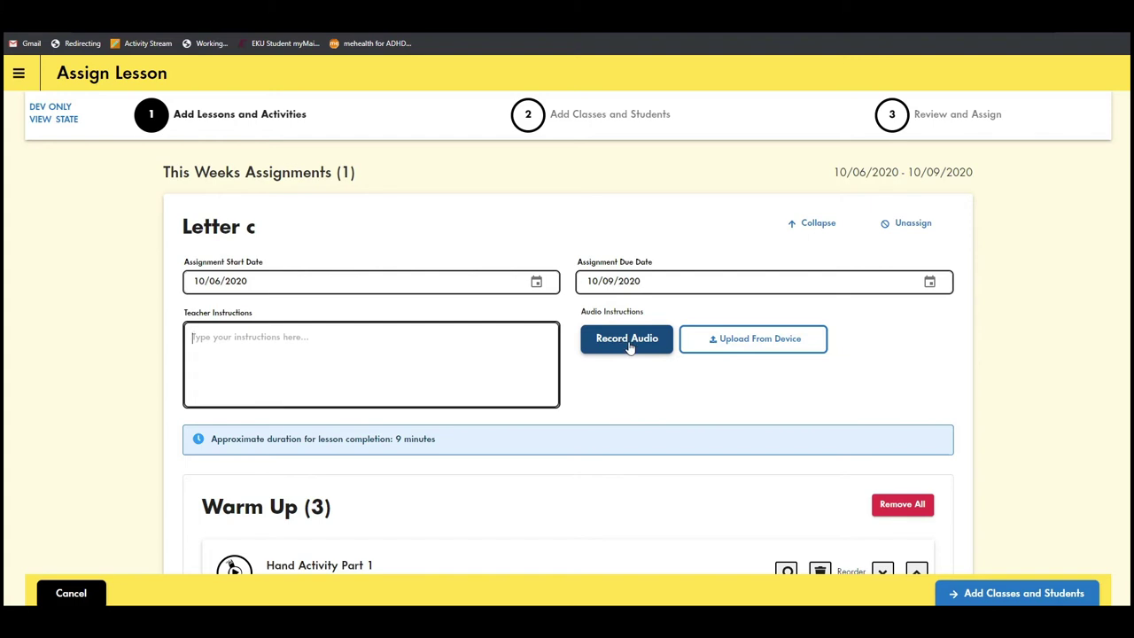
Preview the Hand Activity Part 1 animation among the lesson's Warm Up activities and close the preview
scroll(629, 348, "down", 2)
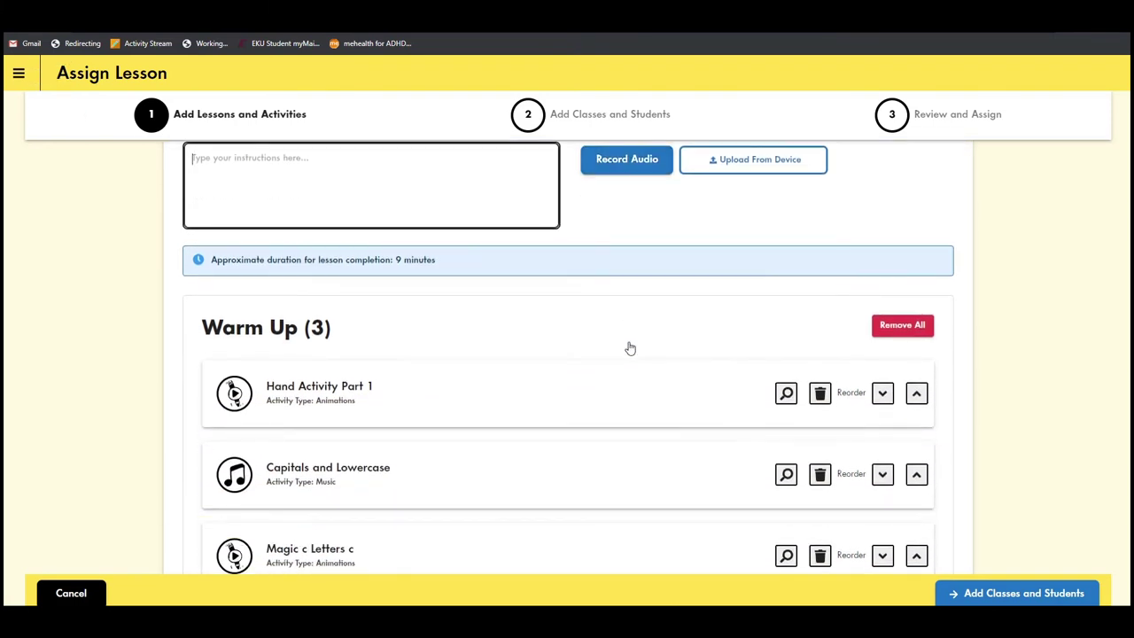
scroll(630, 348, "down", 1)
scroll(629, 345, "down", 1)
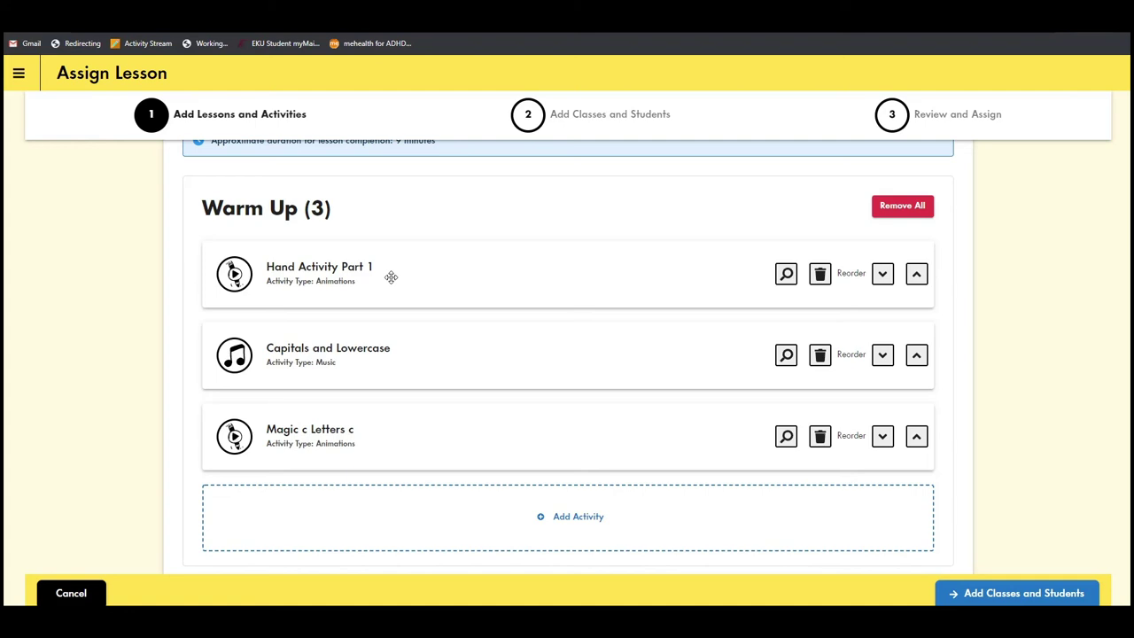
left_click(787, 277)
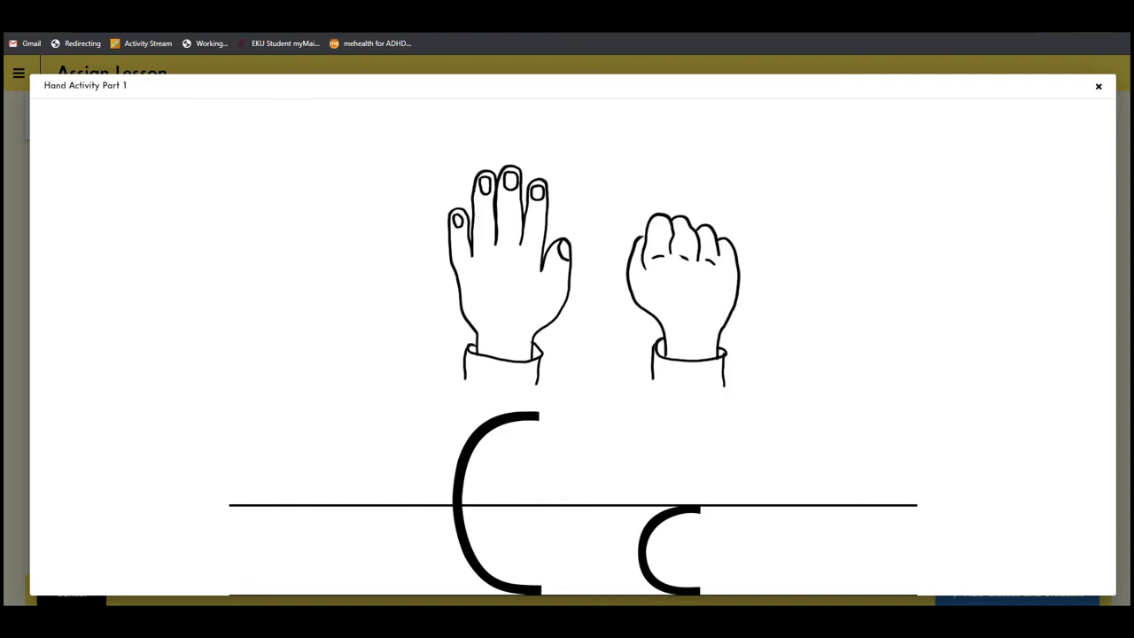
key("Escape")
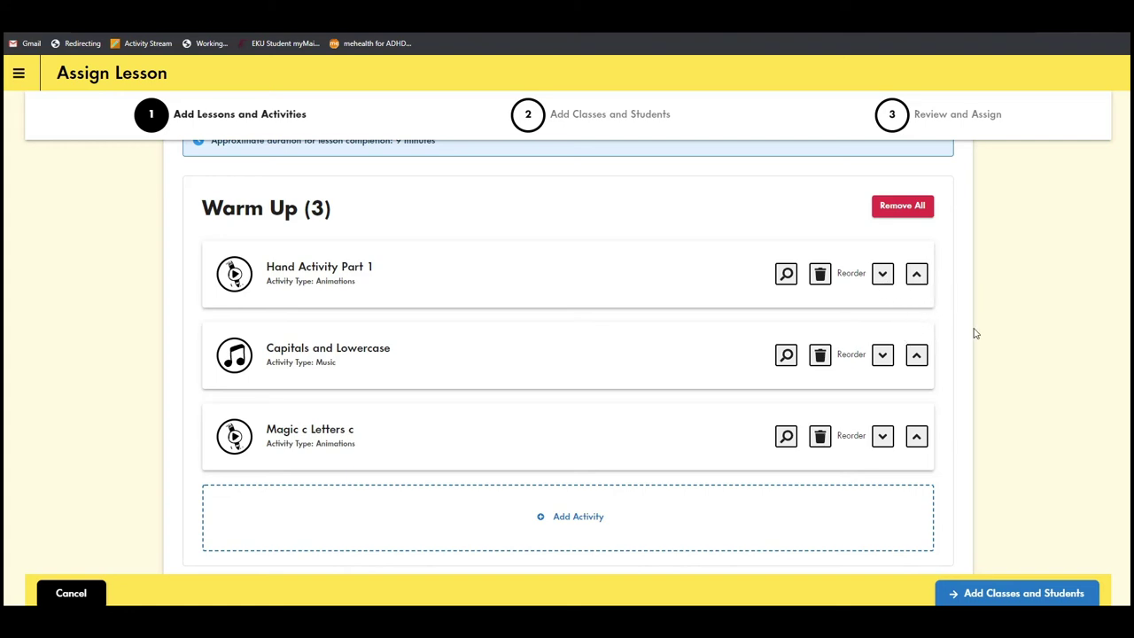
Preview My Printing Book, p. 14 under Demo & Practice, close it and look over the Extras section
scroll(987, 333, "down", 5)
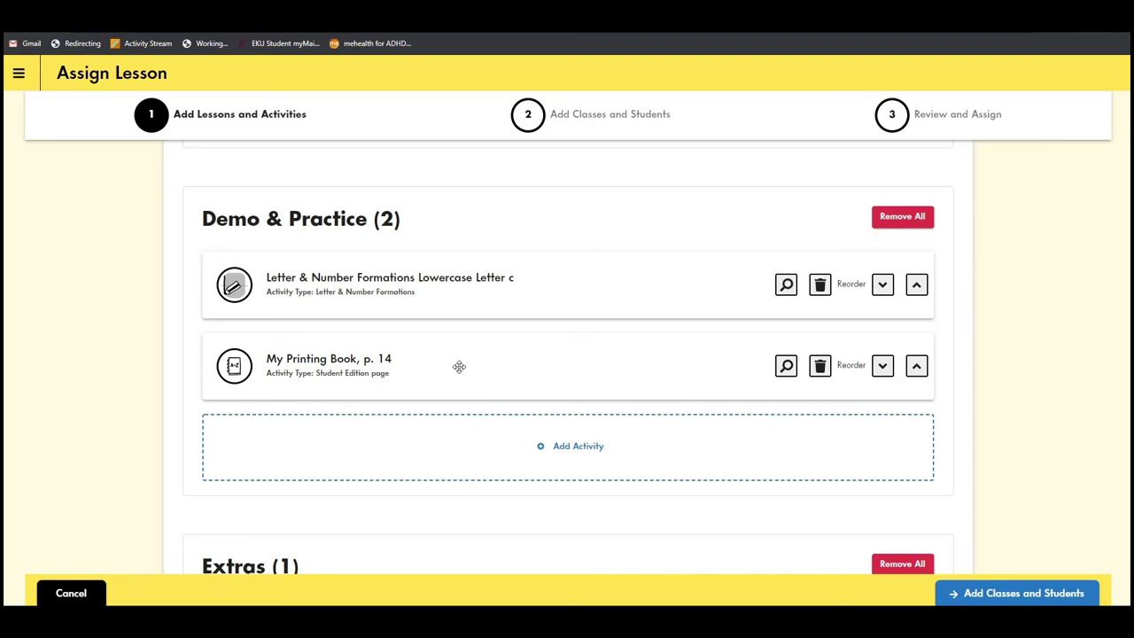
left_click(787, 366)
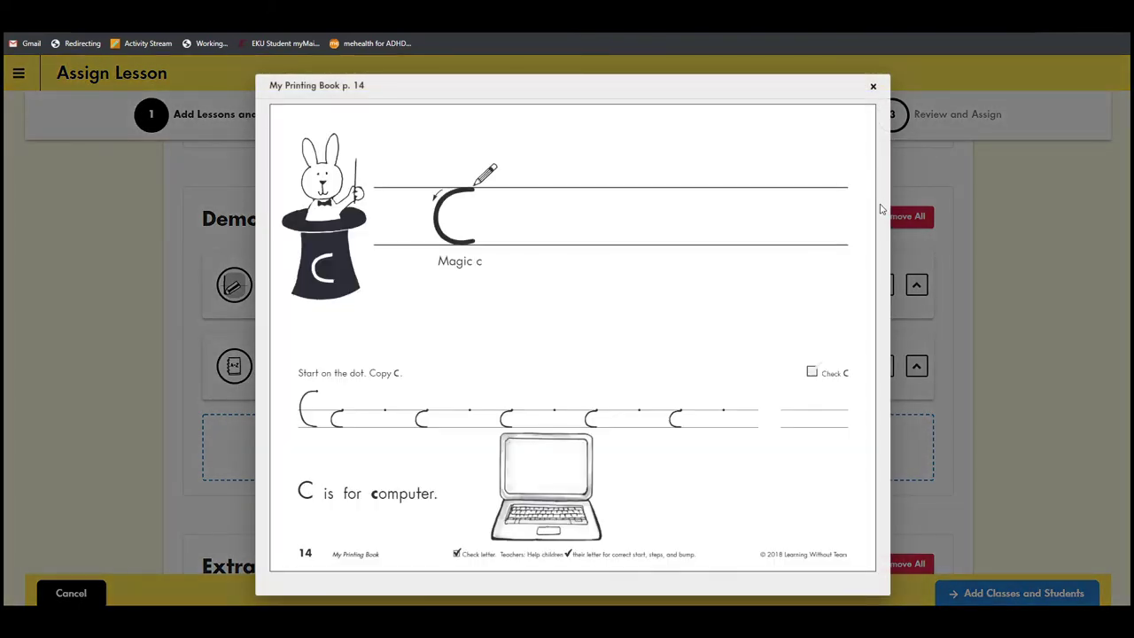
left_click(873, 89)
scroll(758, 332, "down", 5)
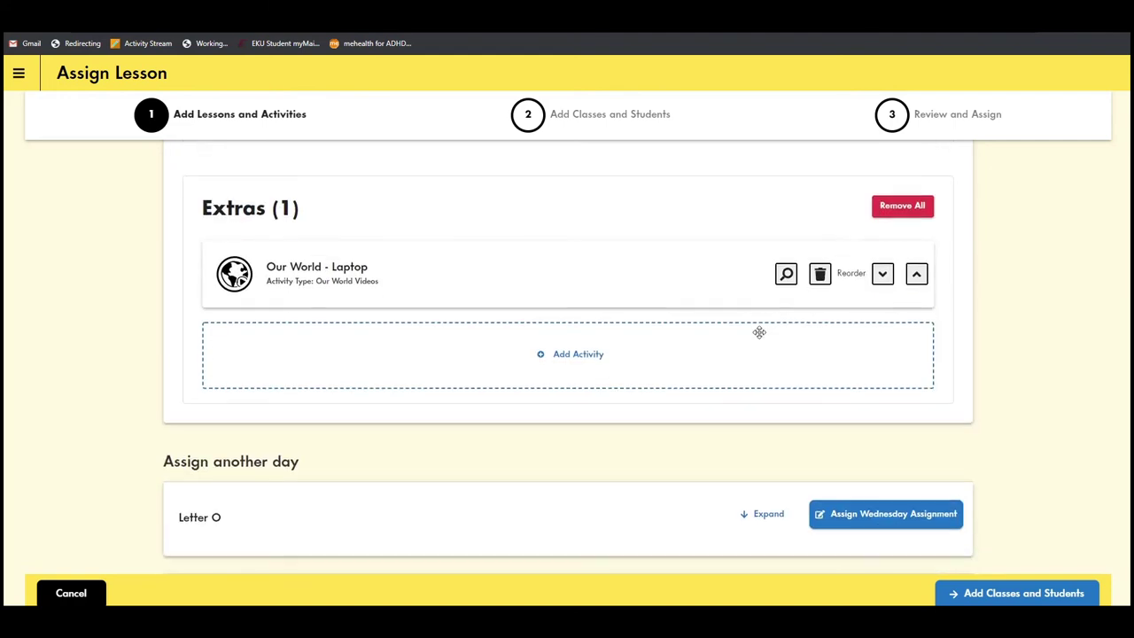
scroll(722, 338, "up", 3)
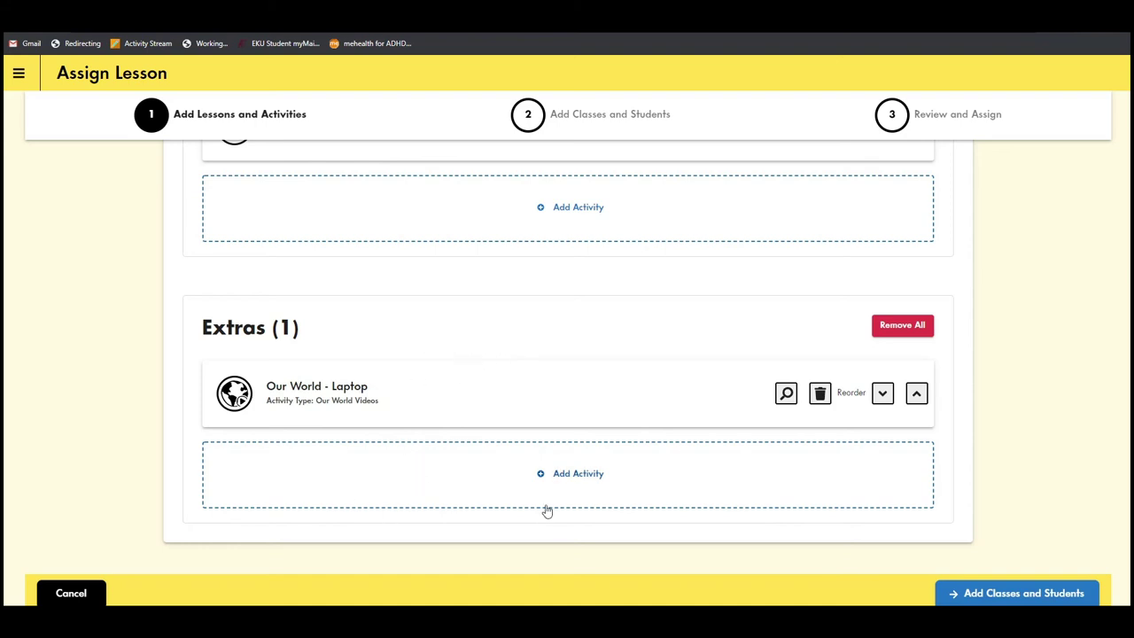
Proceed to the recipients and select the teacher's classroom with the second, third and fourth listed students
left_click(1010, 594)
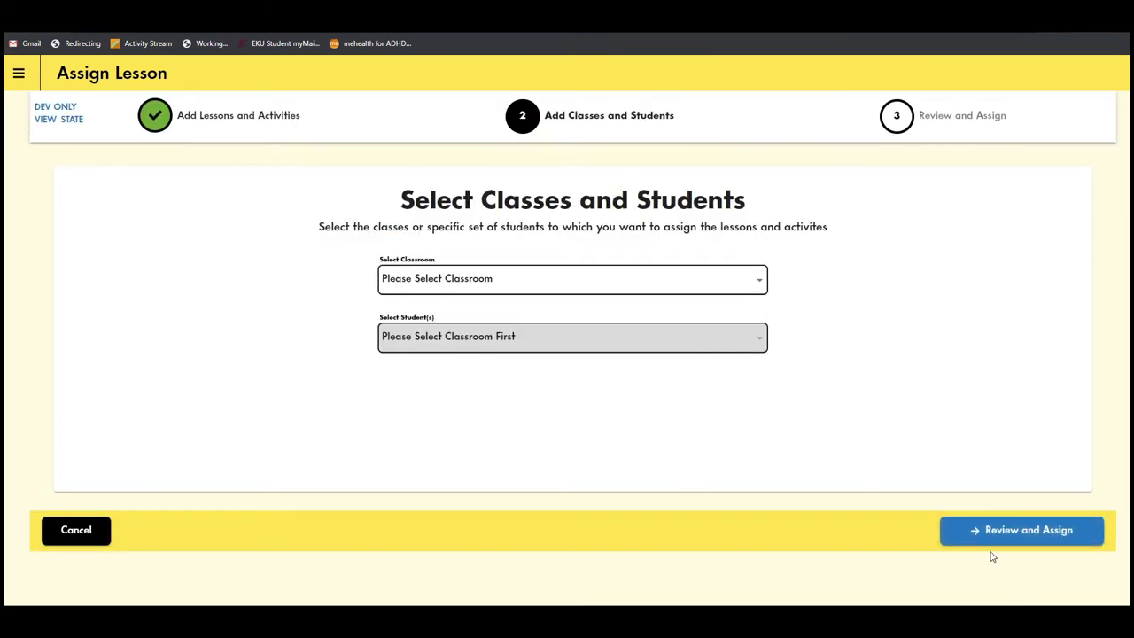
left_click(686, 285)
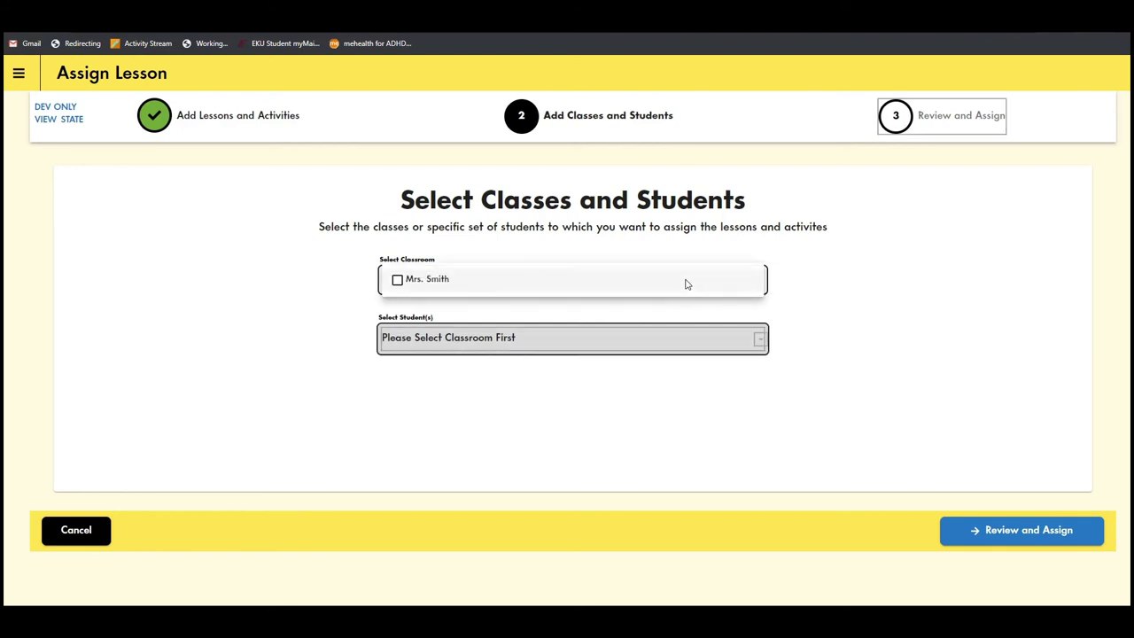
left_click(508, 281)
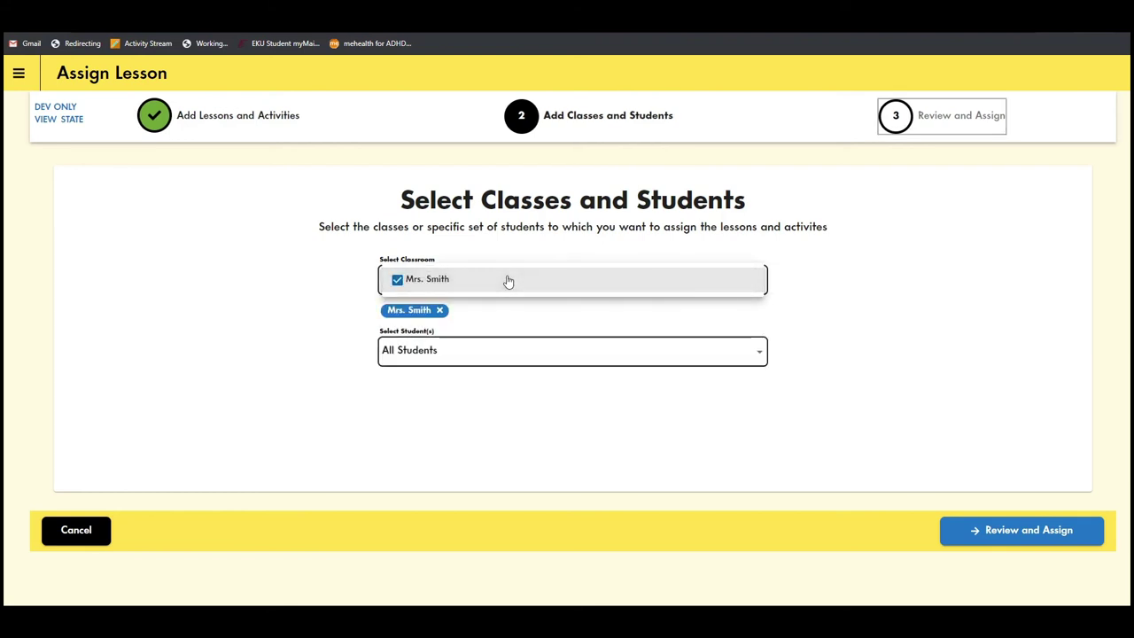
left_click(607, 357)
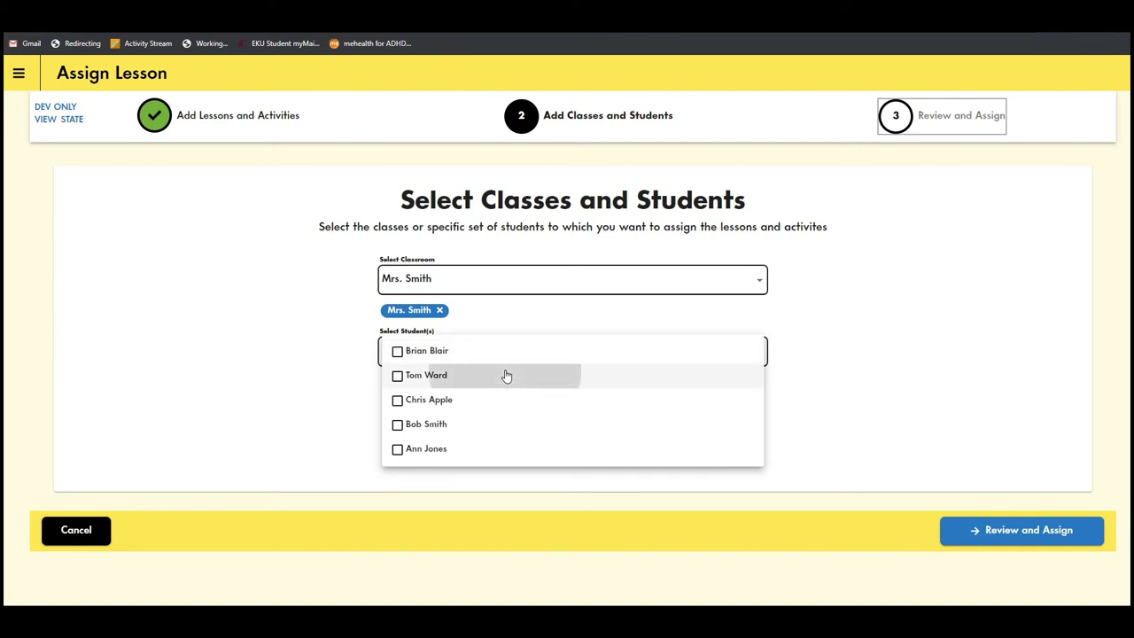
left_click(504, 376)
left_click(496, 383)
left_click(494, 378)
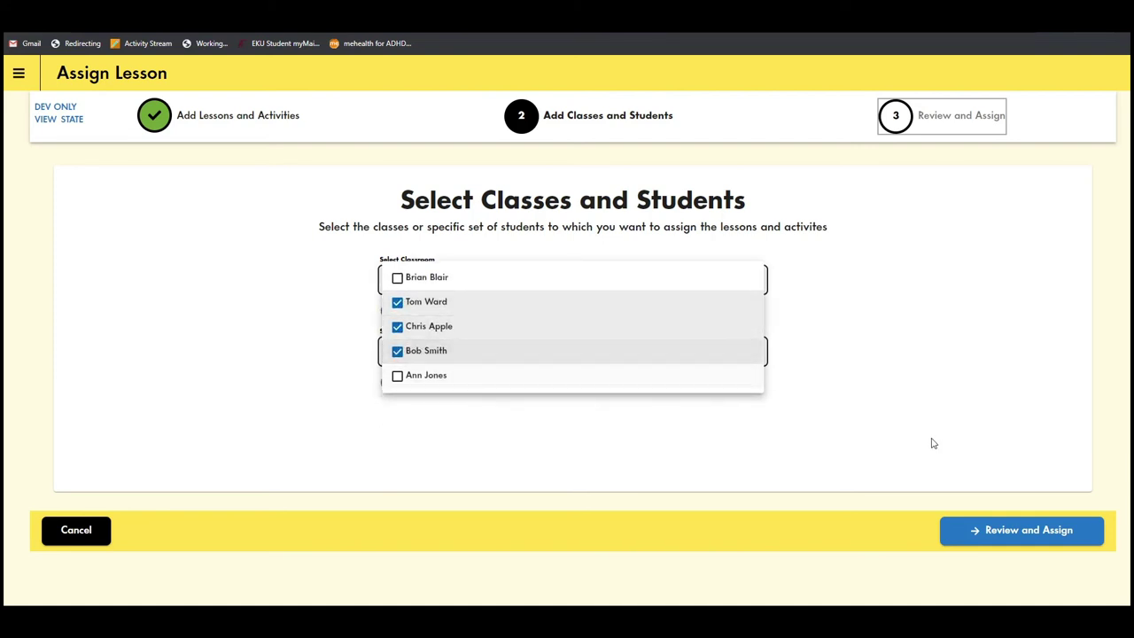
left_click(1019, 533)
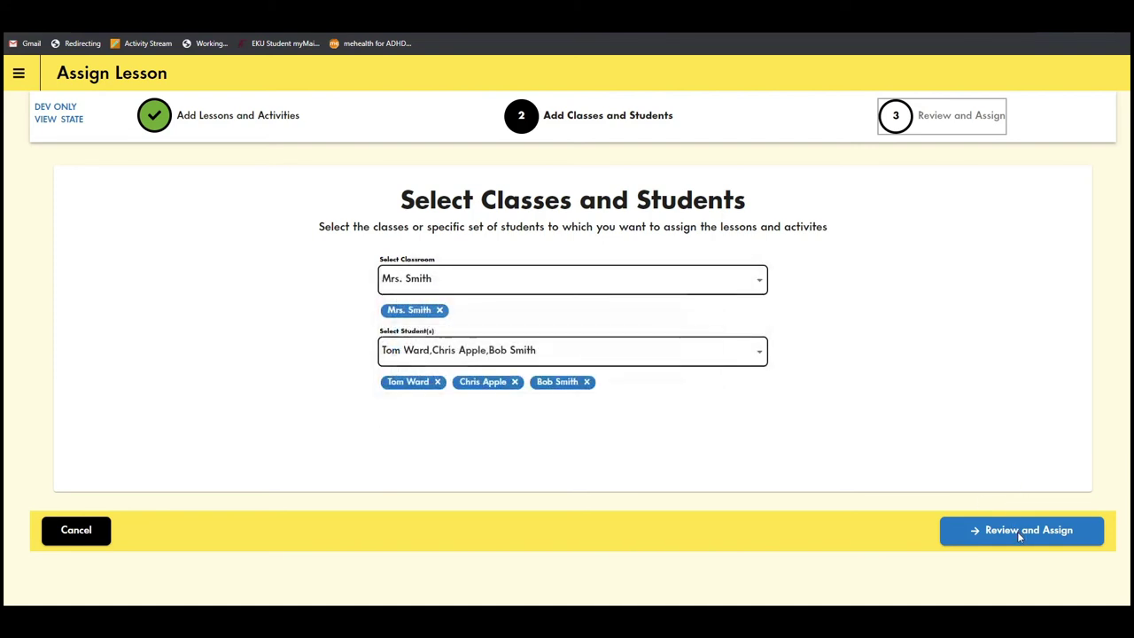
Review the Letter c lesson's activities and recipients, and assign the lesson
left_click(1020, 533)
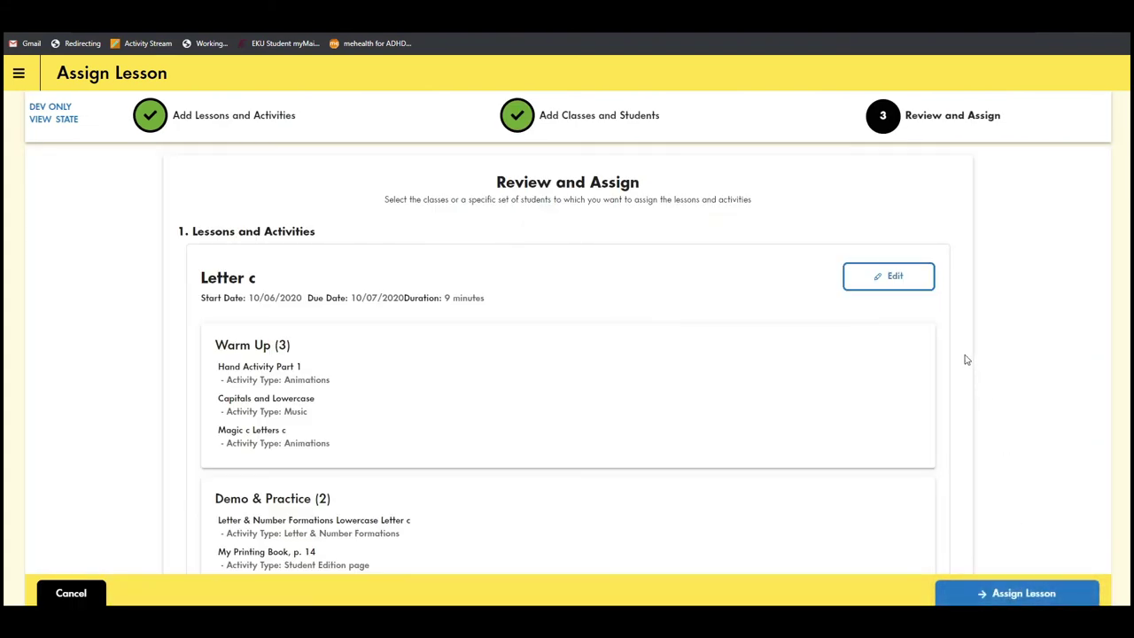
scroll(955, 355, "down", 3)
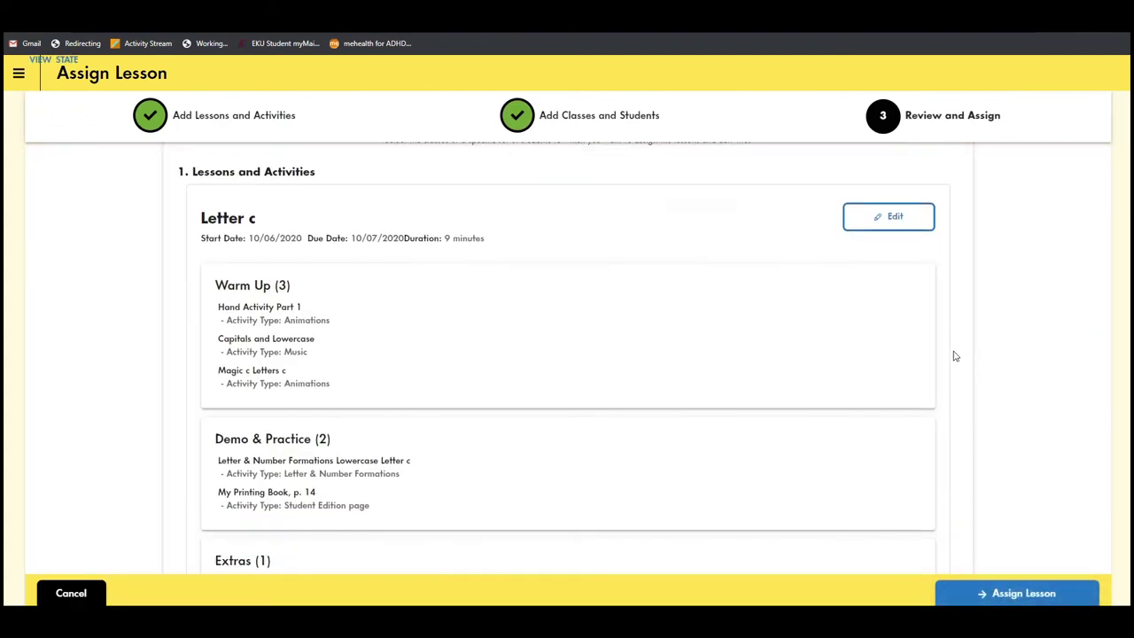
scroll(955, 356, "down", 1)
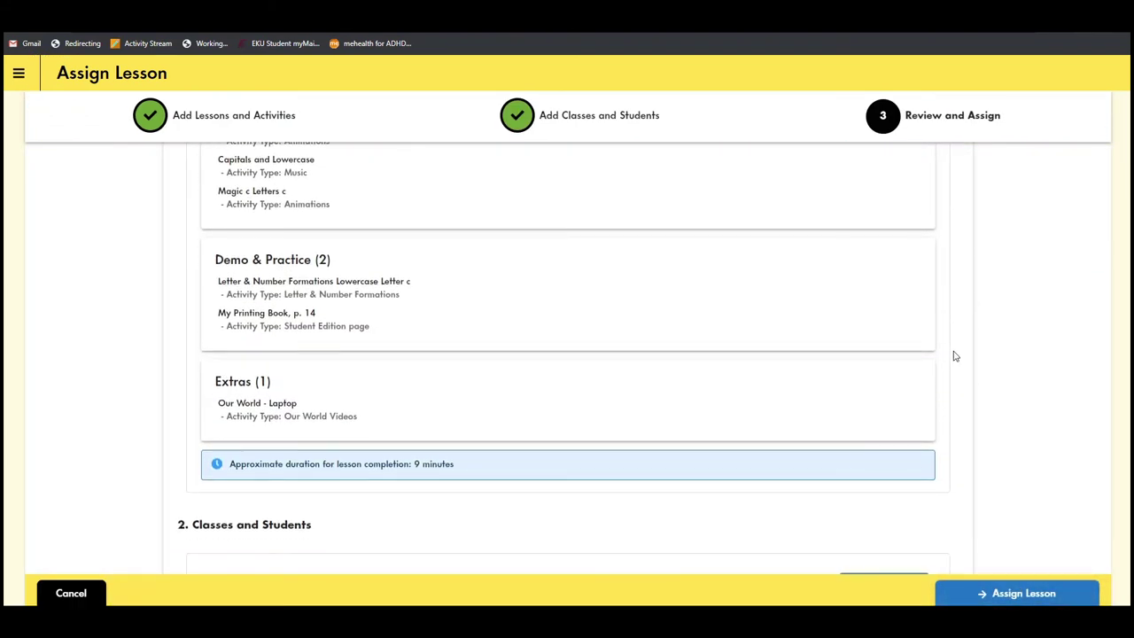
scroll(955, 355, "down", 2)
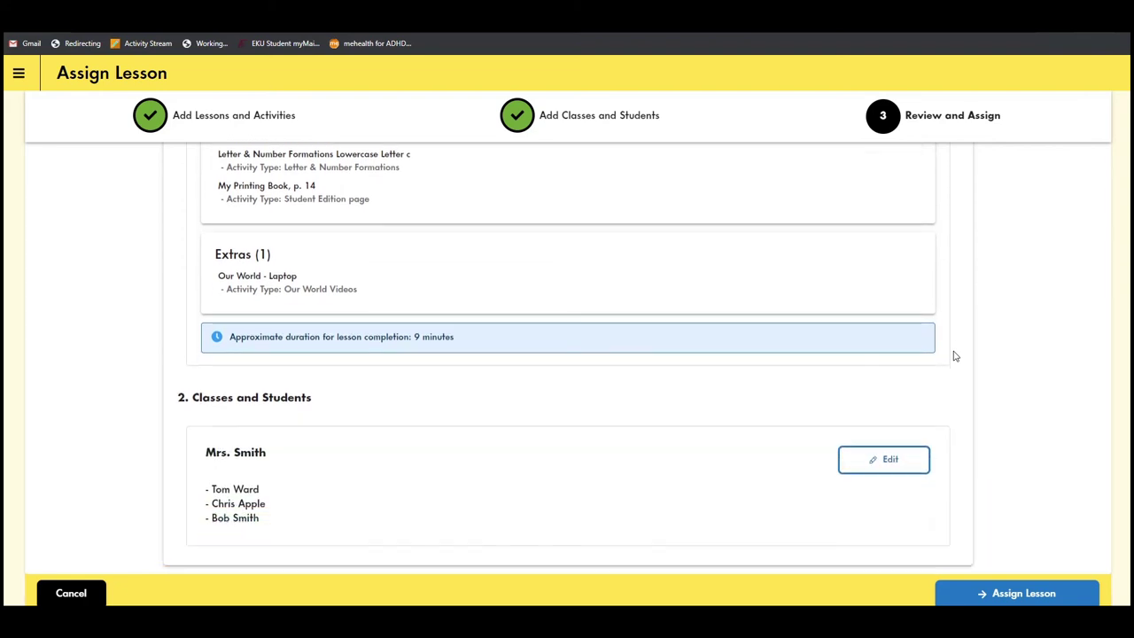
left_click(1026, 597)
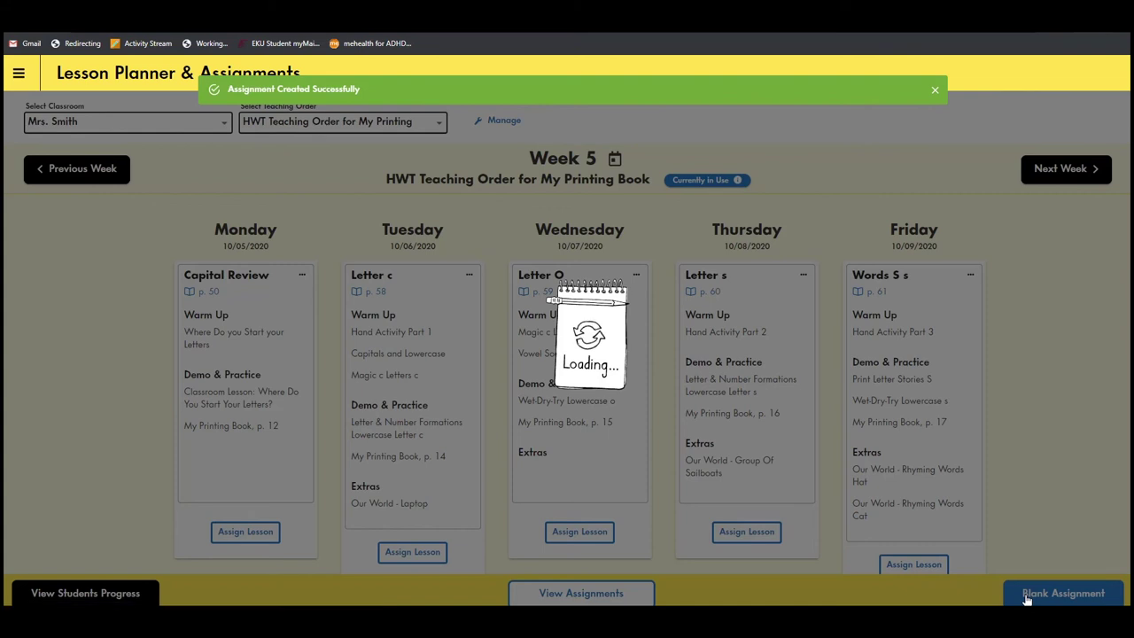
View the Week 5 assignments by day and return to the lesson planner view
scroll(1048, 330, "down", 1)
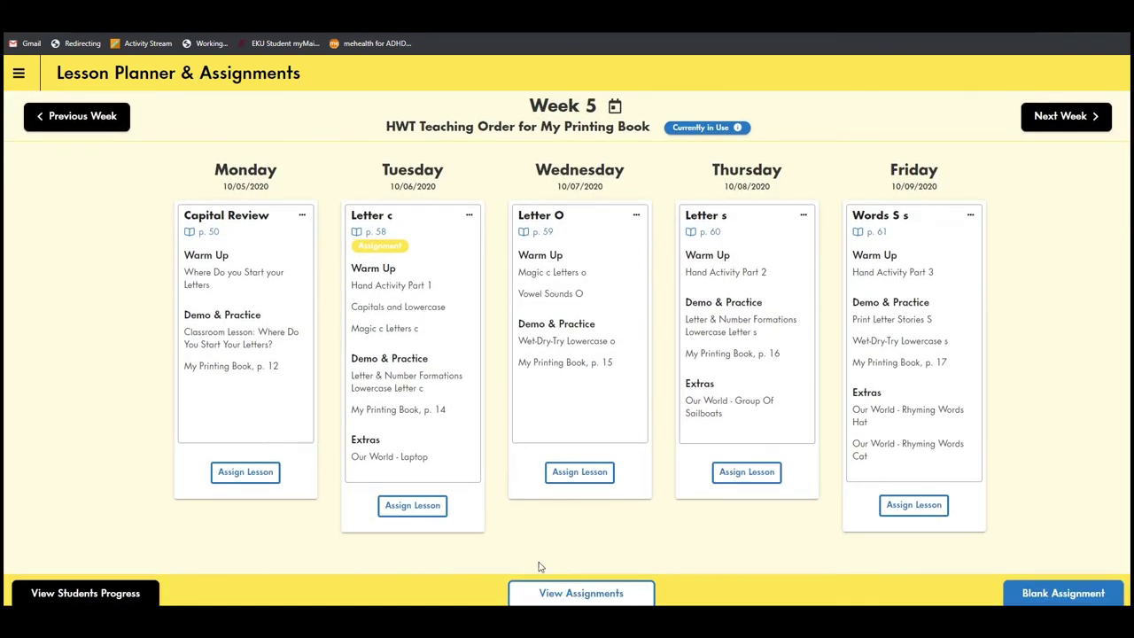
left_click(584, 595)
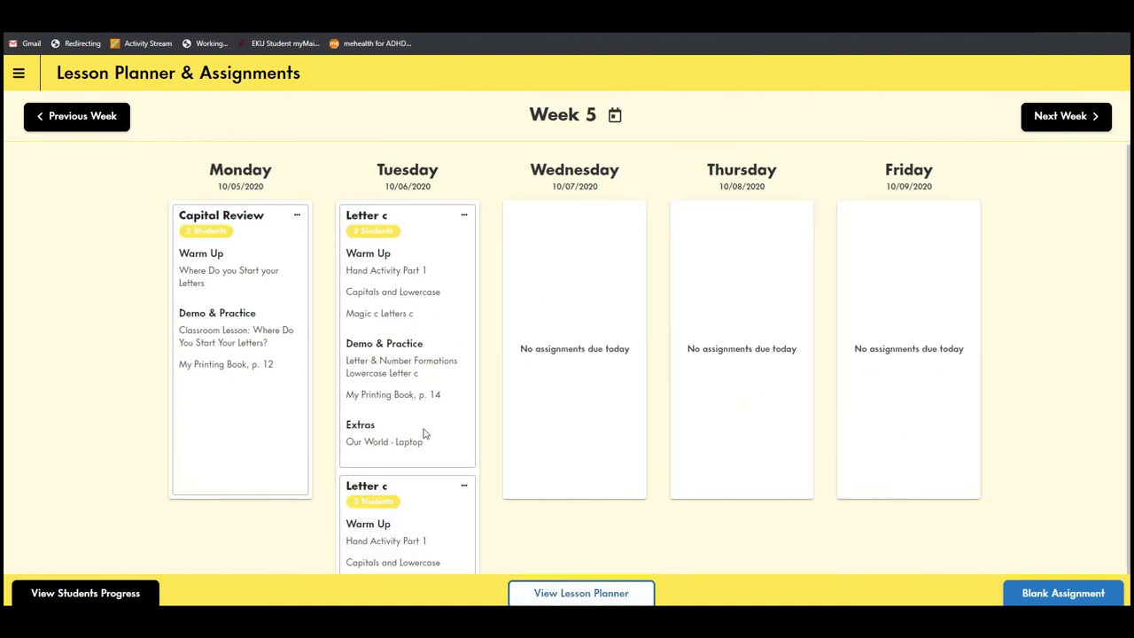
left_click(572, 594)
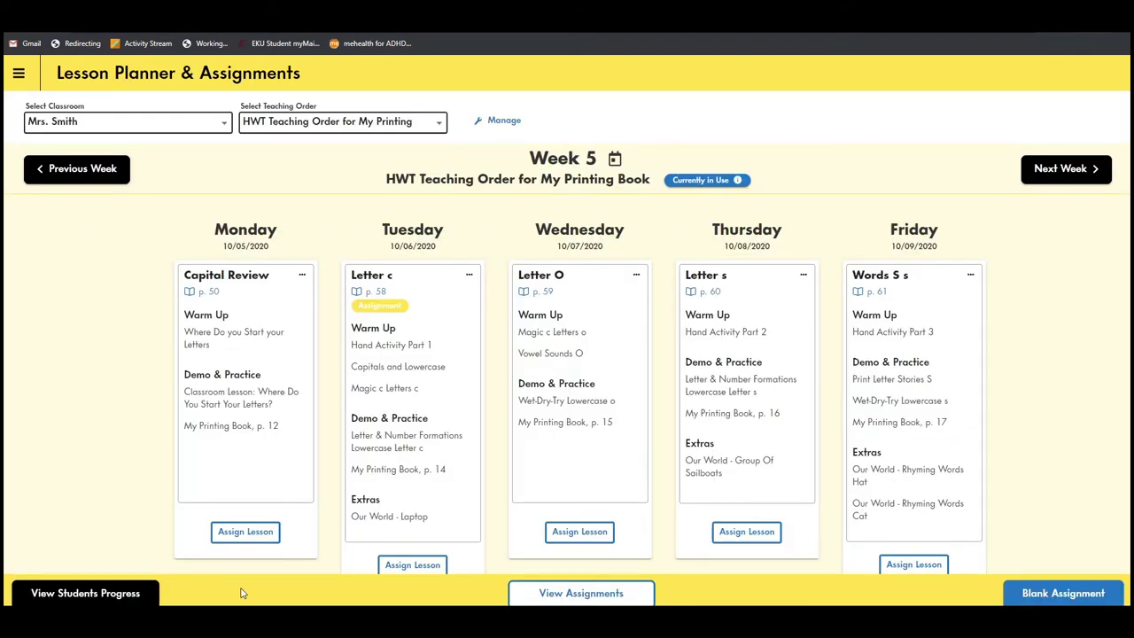
Open the student progress tracking and examine the Capital Review assignment, including the first listed student's details
left_click(89, 595)
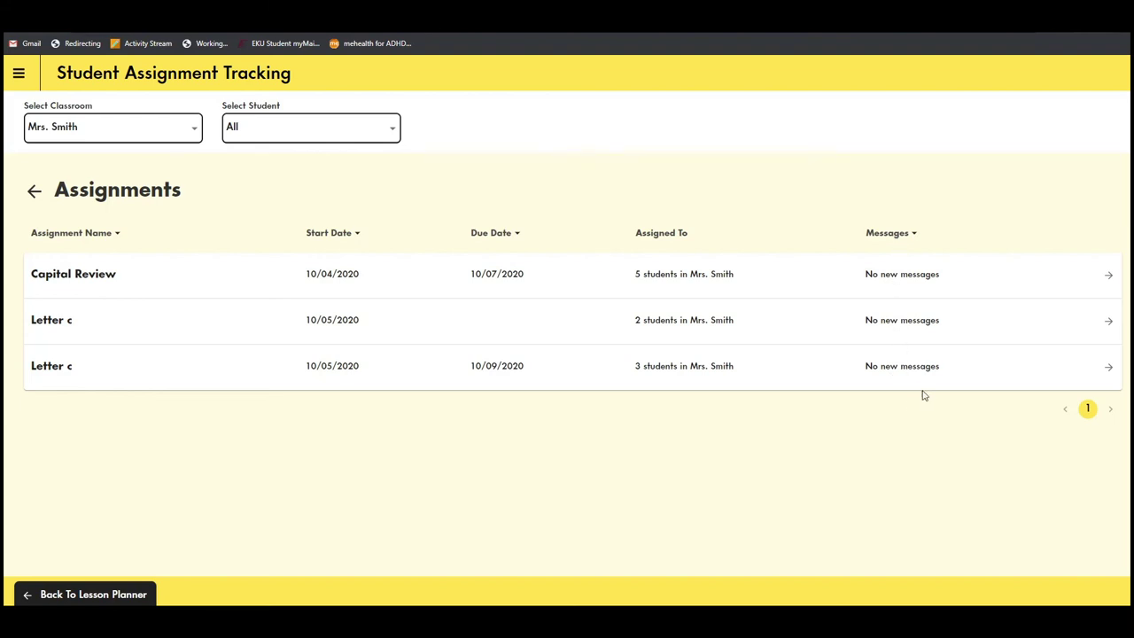
left_click(1108, 277)
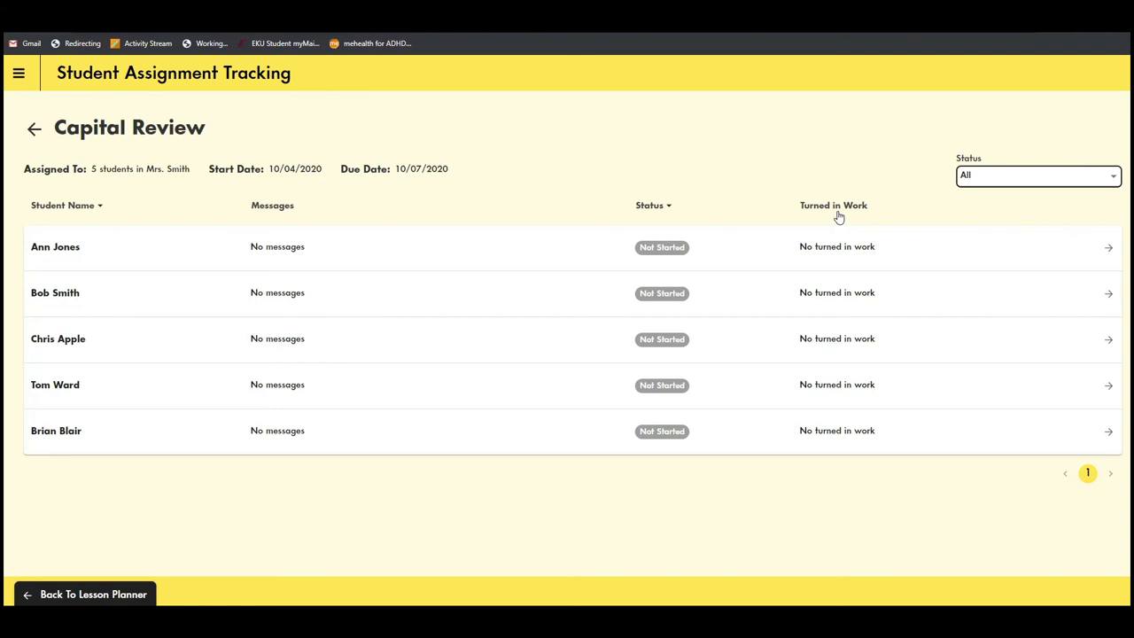
left_click(1109, 250)
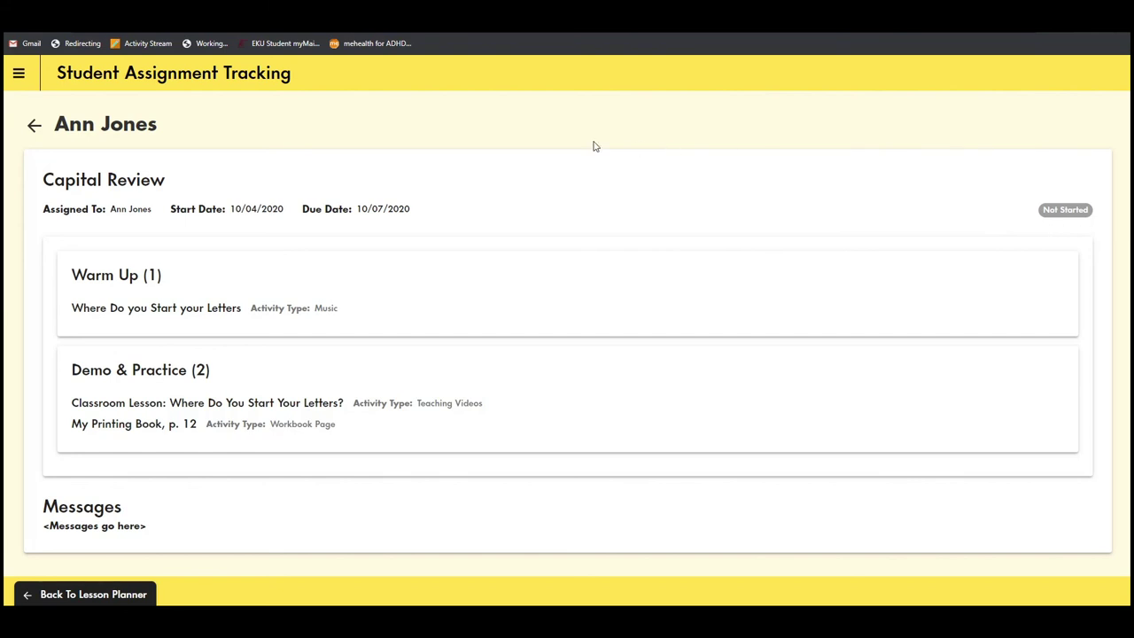
left_click(33, 125)
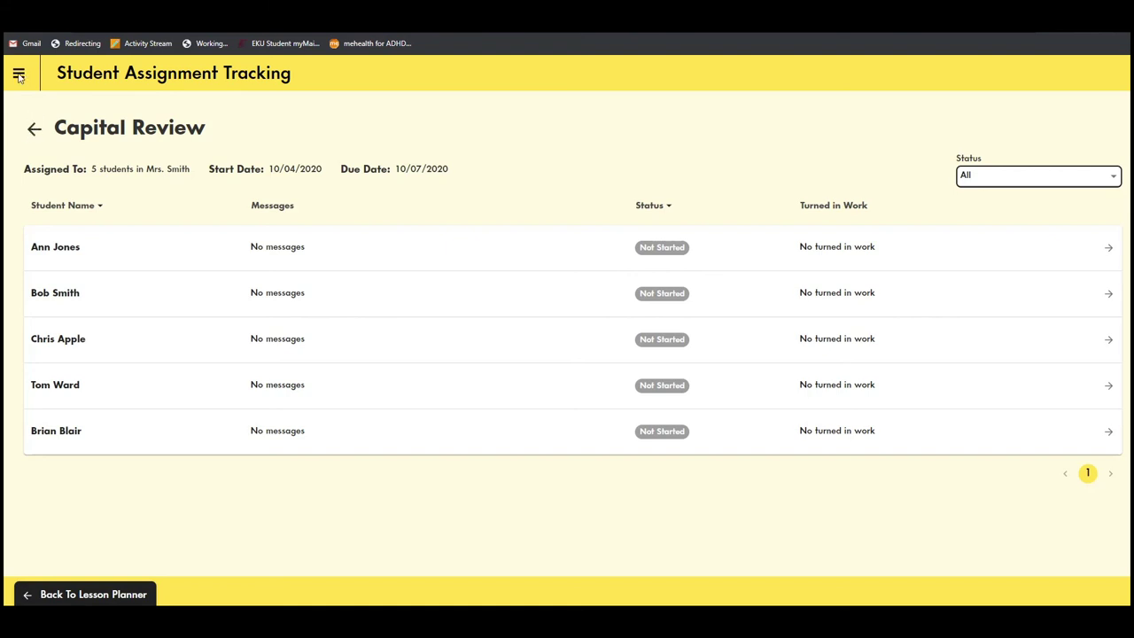
Return to the Home page from the assignment tracking and dismiss the navigation menu
left_click(19, 74)
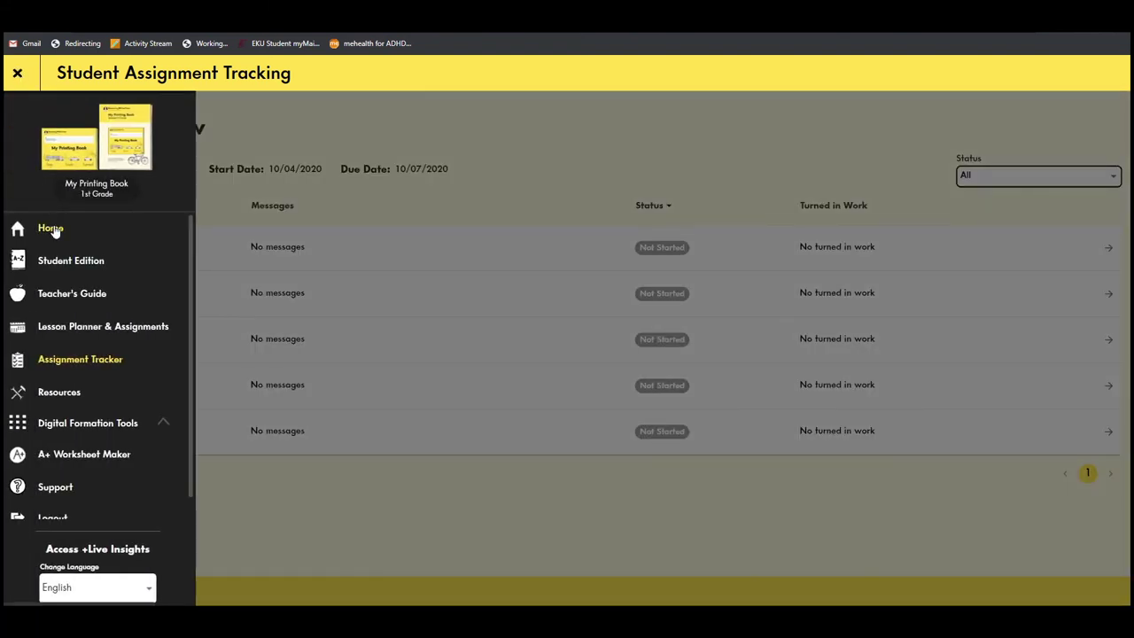
left_click(50, 228)
left_click(1095, 273)
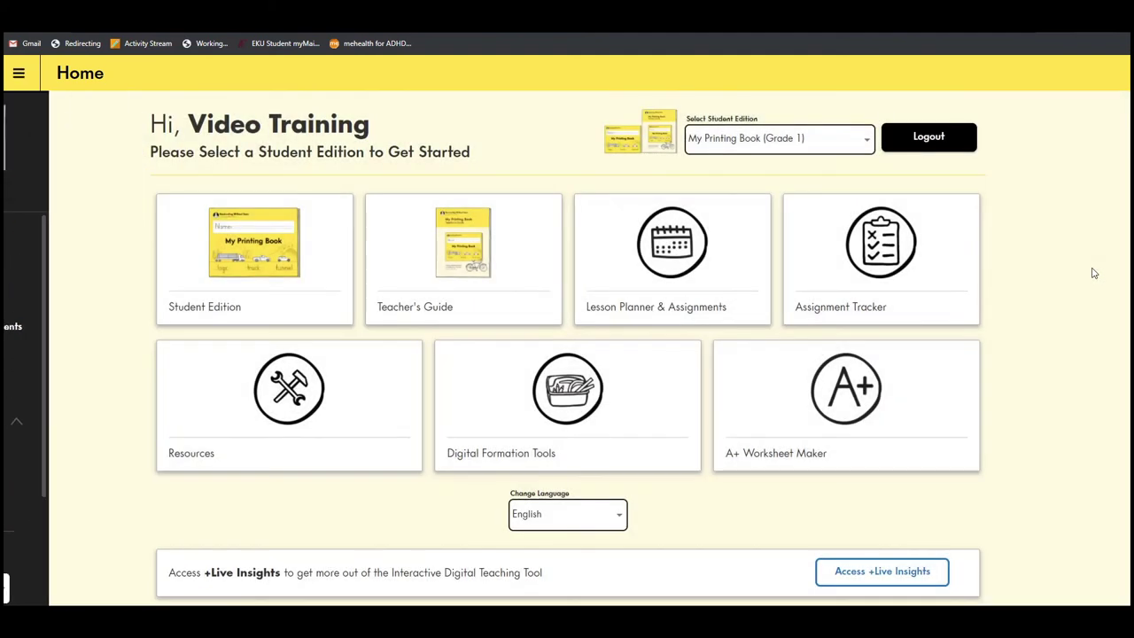